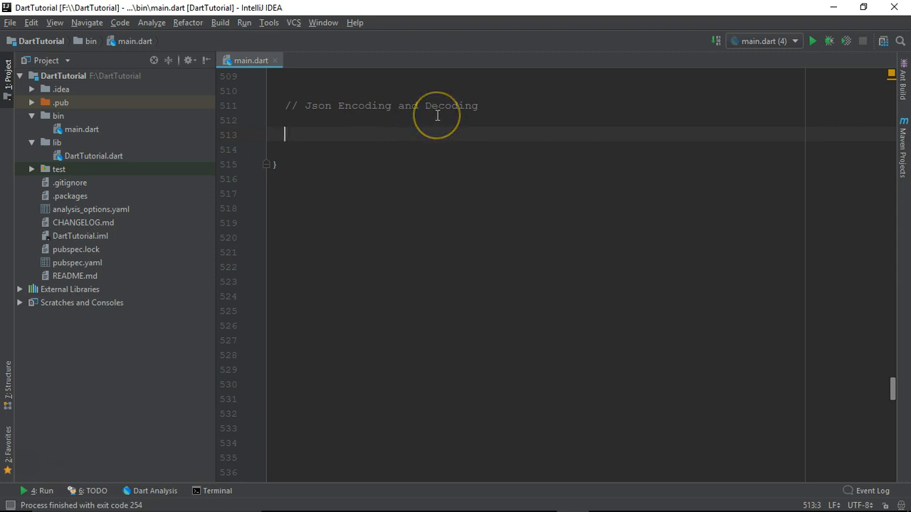
Add the line const json = const JsonCodec(); beneath the comment in main.dart
drag(306, 105, 331, 106)
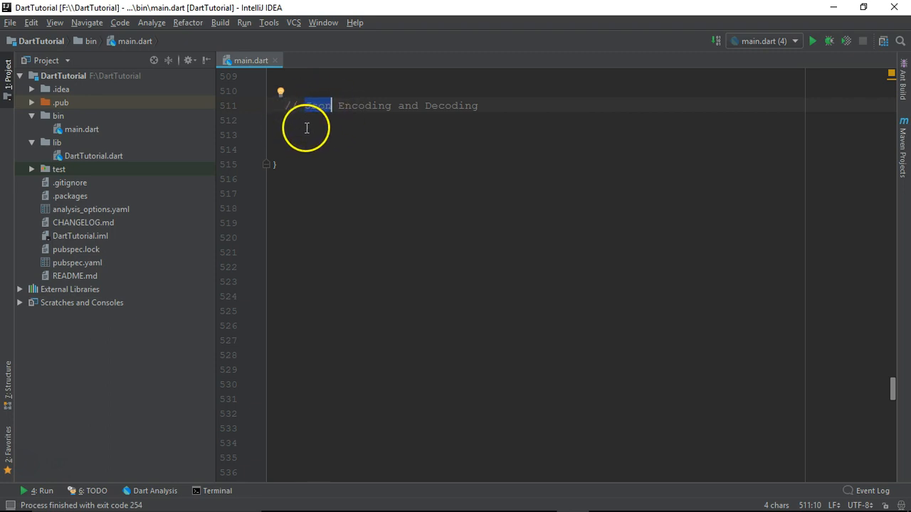
click(303, 126)
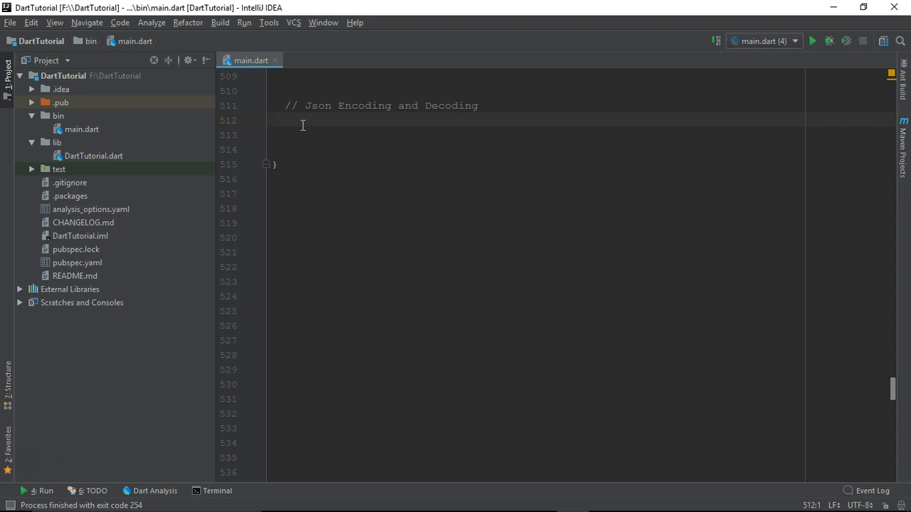
key(Return)
text(con)
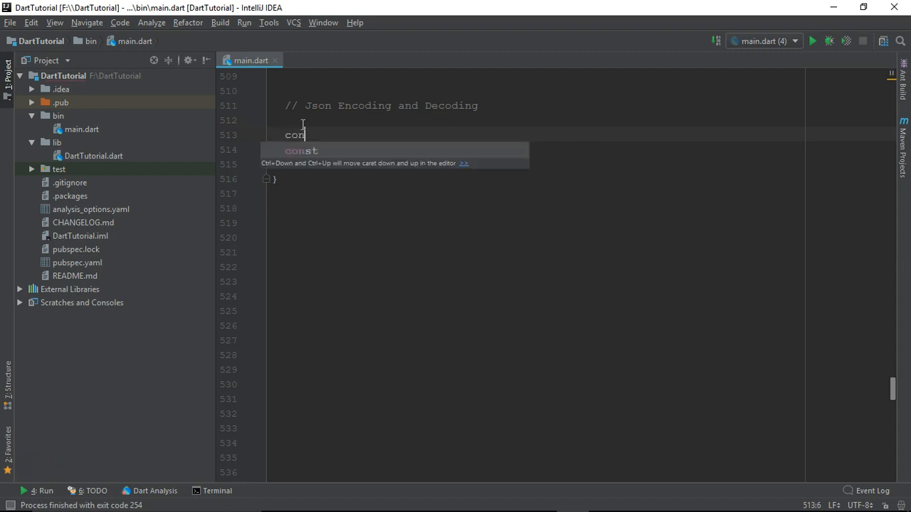
text(st json)
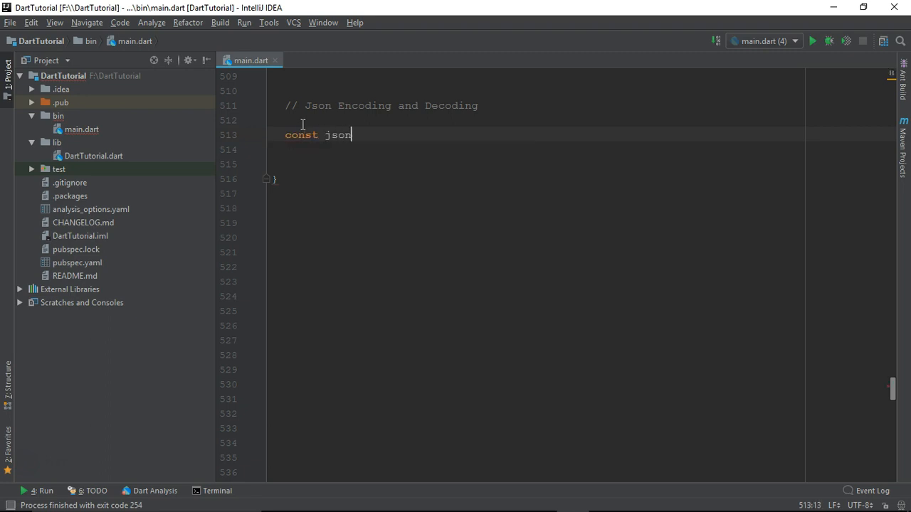
text( = con)
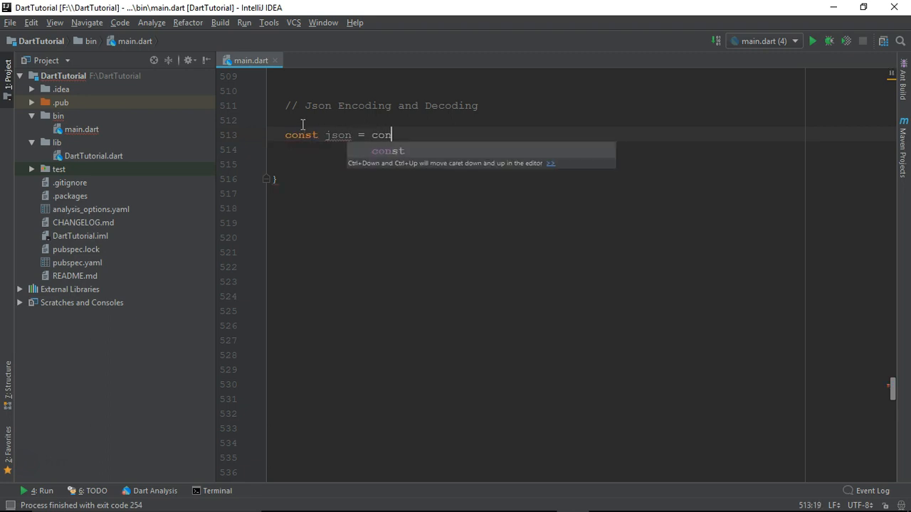
text(st J)
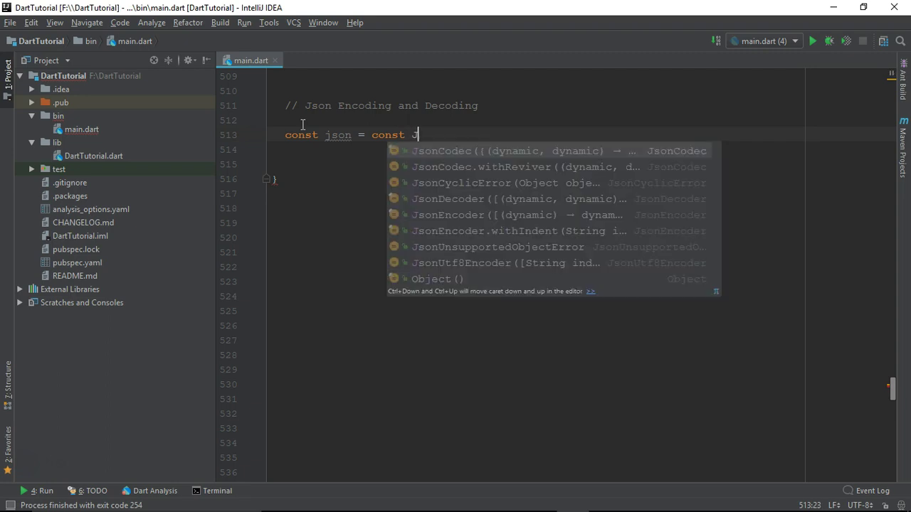
text(s)
key(Return)
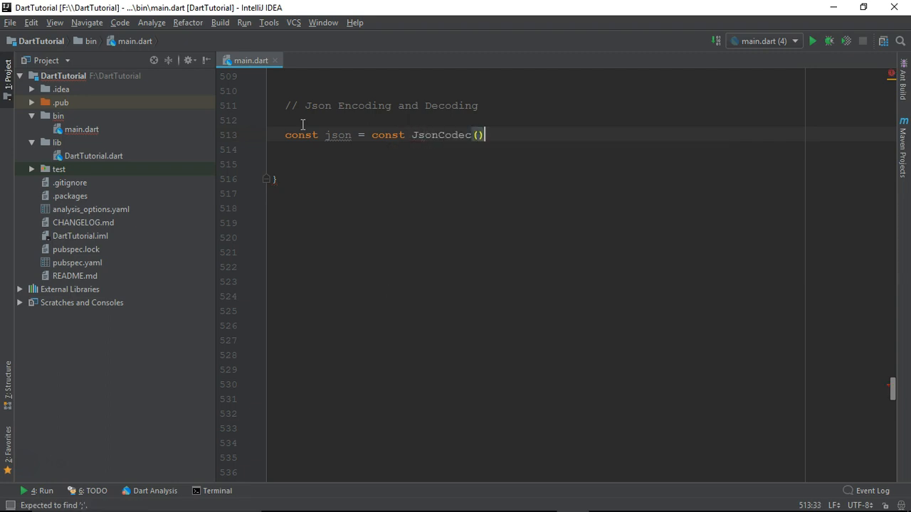
text();)
key(Return)
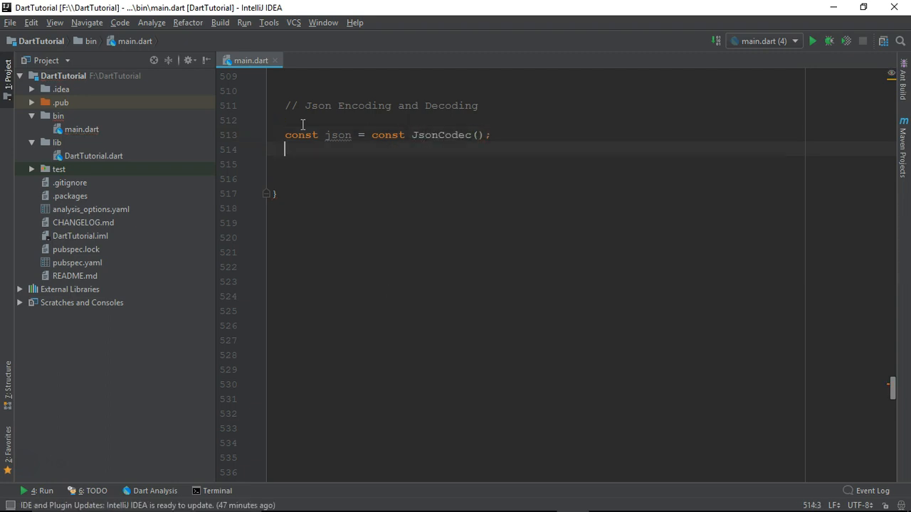
text(Li)
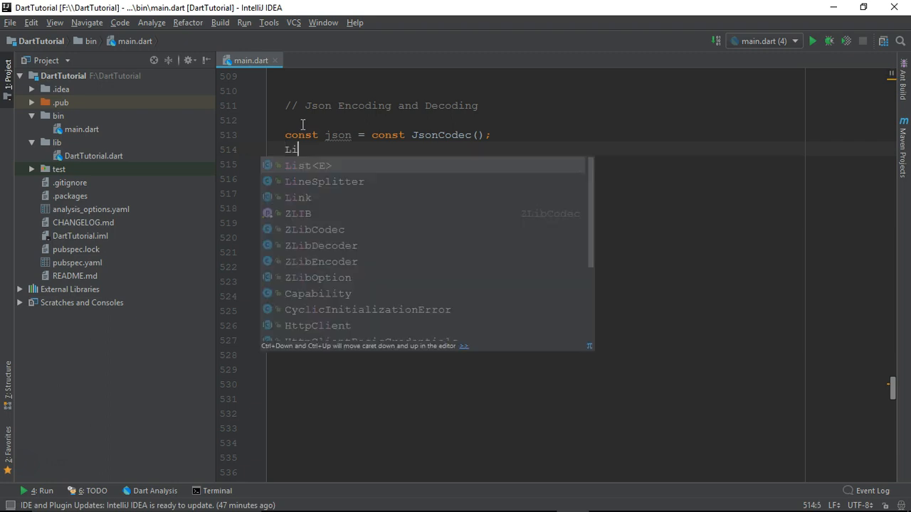
text(st da)
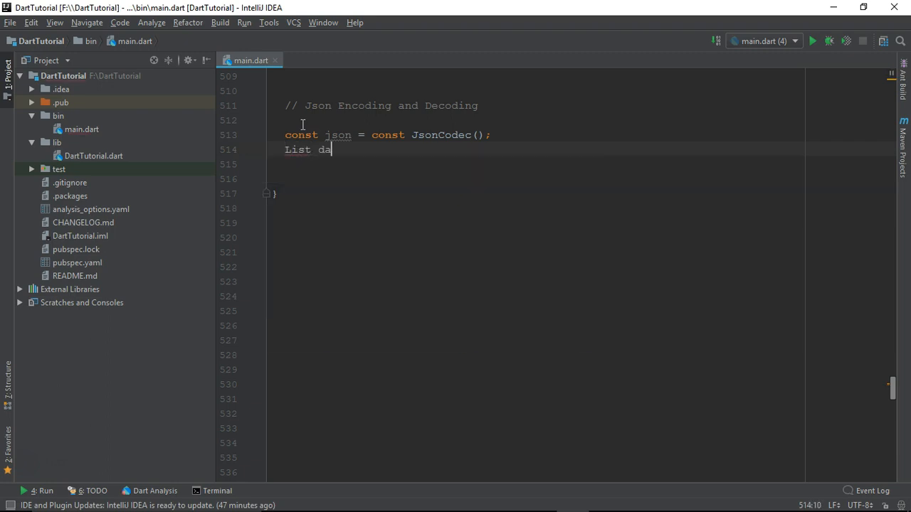
text(ta = [)
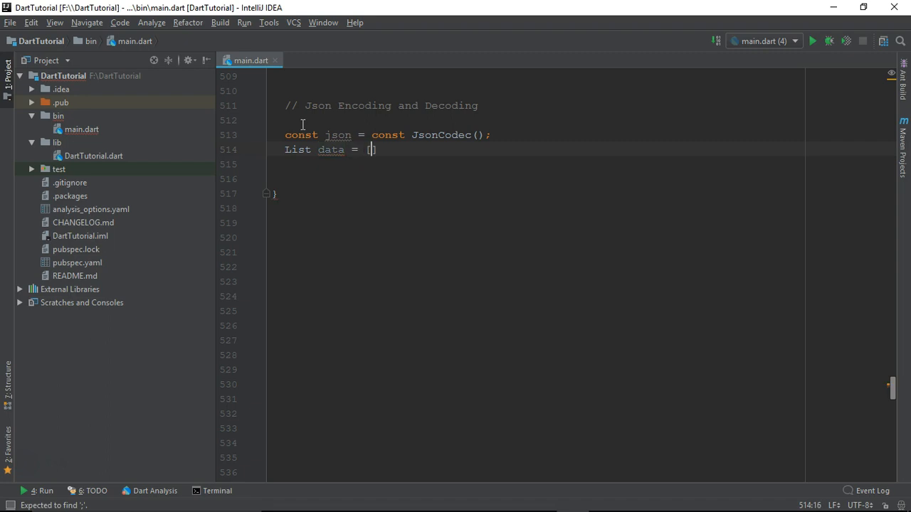
text(];)
Write List data = [223, true, null, {"name":"John"}]; below the codec declaration
key(Left)
key(Left)
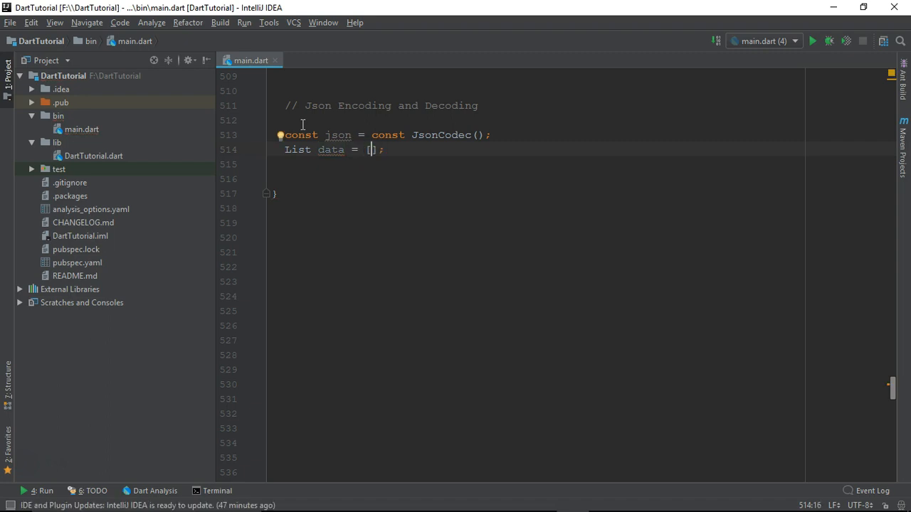
text(223)
text(, tr)
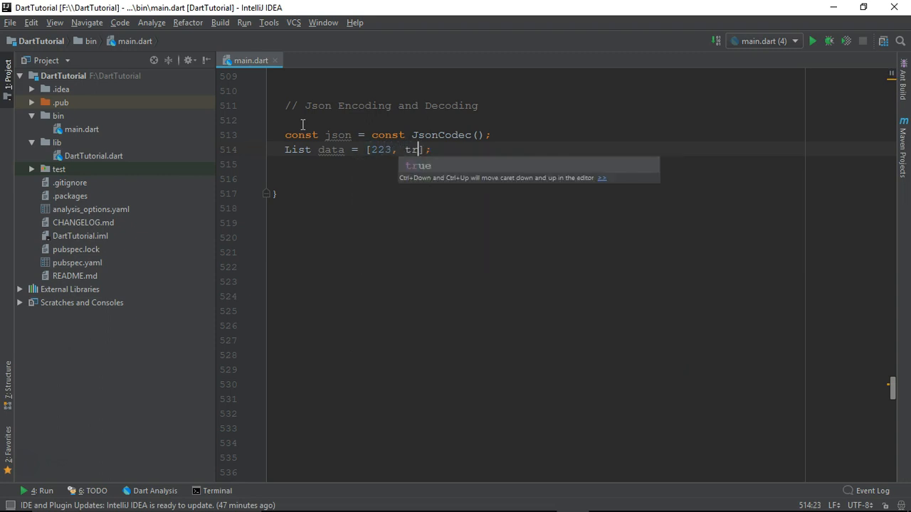
text(ue, n)
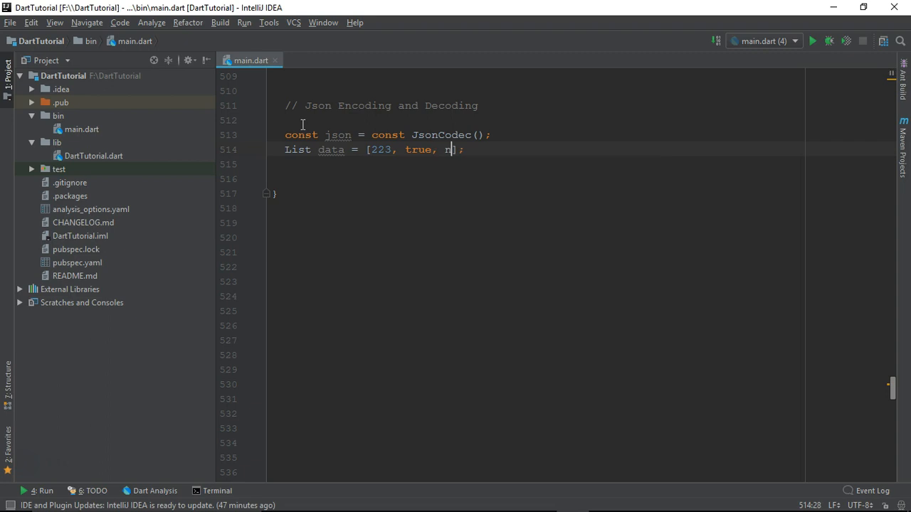
key(Return)
text(, )
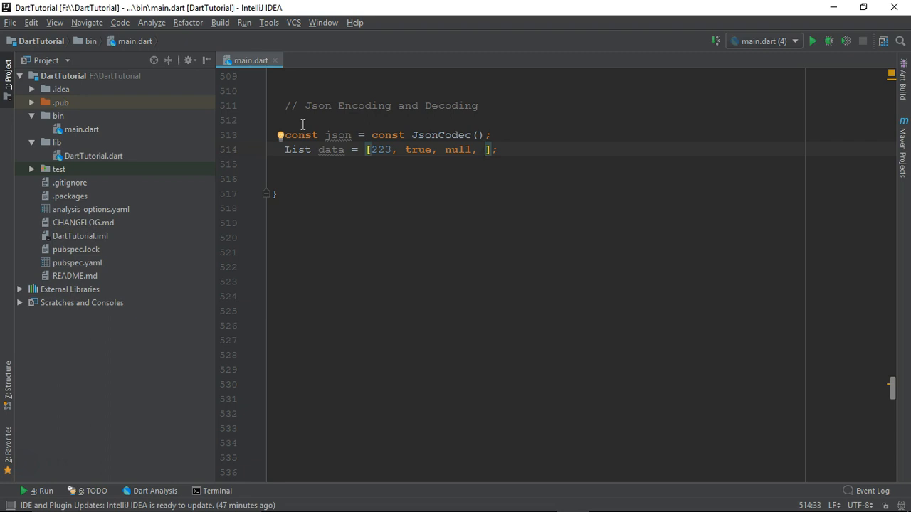
text(")
key(Left)
key(Right)
text({)
key(Right)
key(Right)
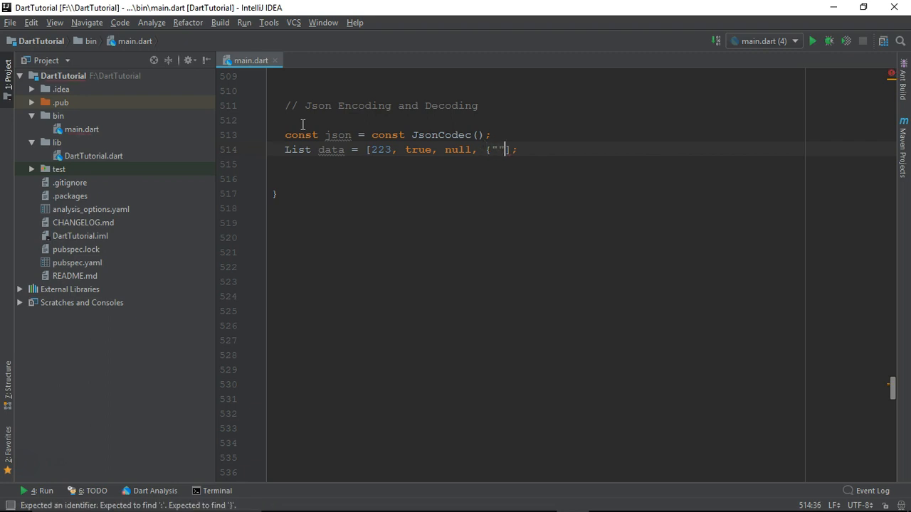
text(})
key(Left)
key(Left)
text(name)
key(Right)
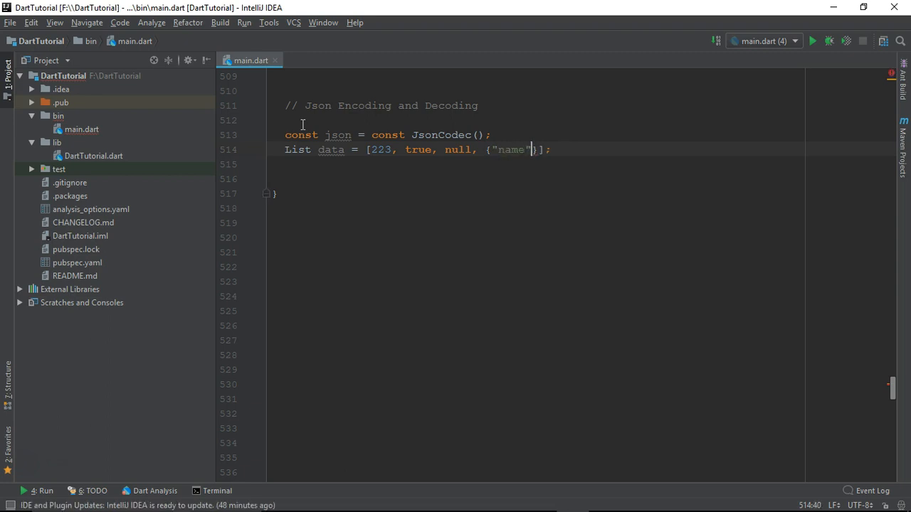
text(:"")
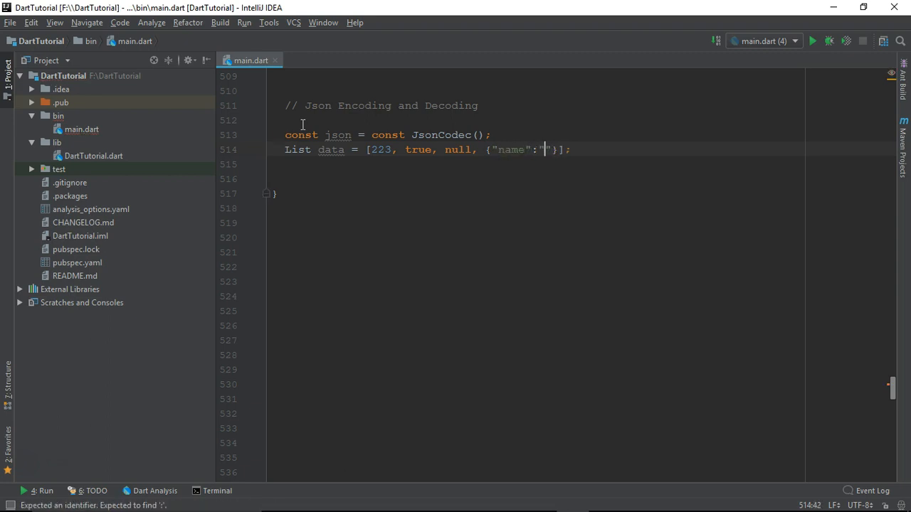
text(John)
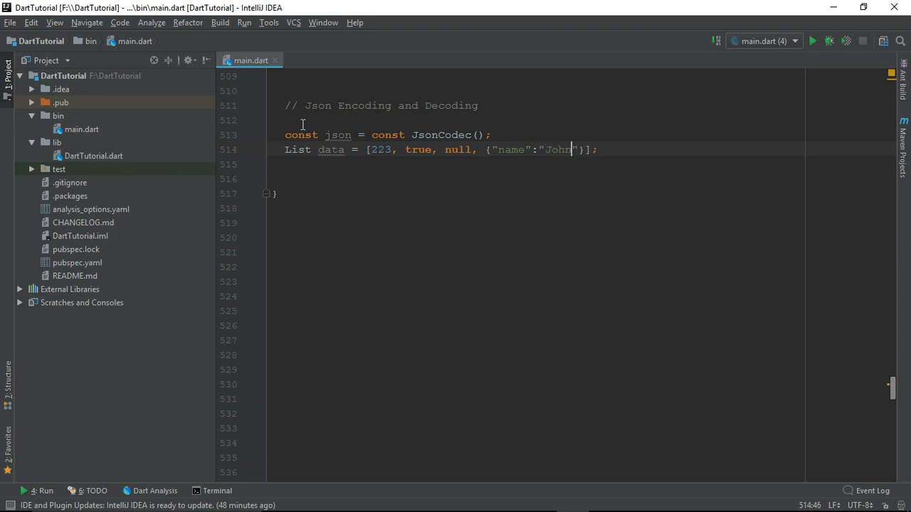
key(Right)
key(Right)
key(Right)
key(Right)
key(Return)
Add a json.encode(data) call on a new line below the data list
double_click(338, 135)
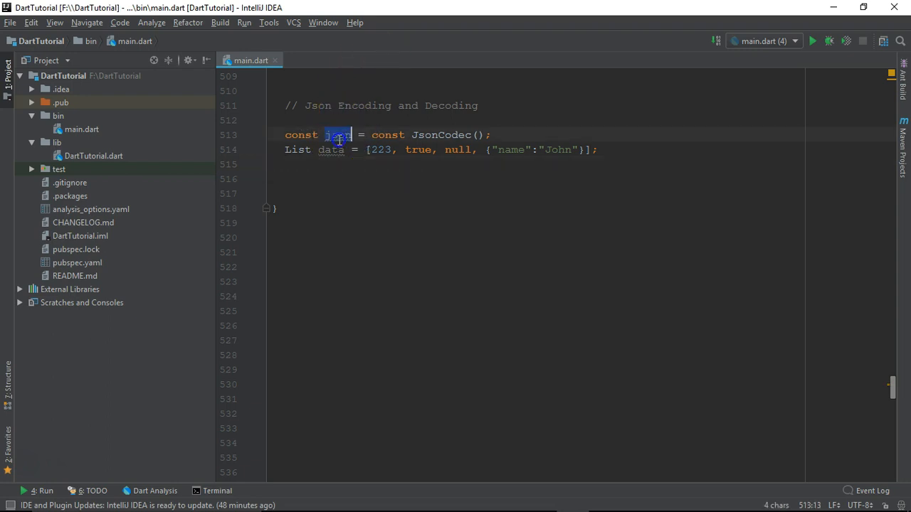
click(314, 173)
key(Return)
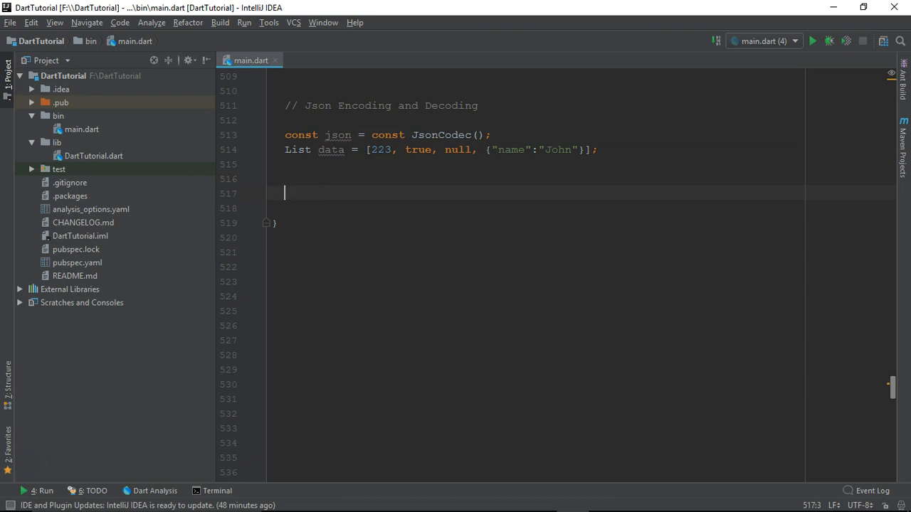
text(json.)
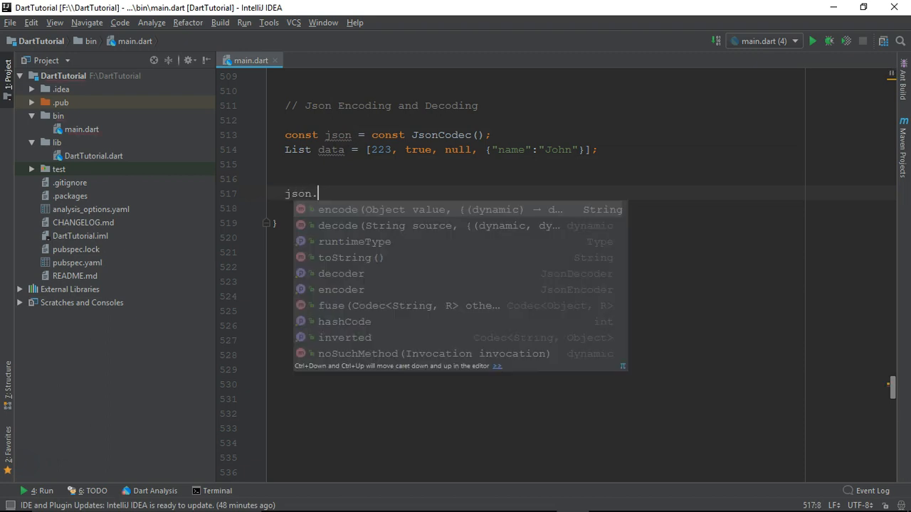
text(e)
key(Return)
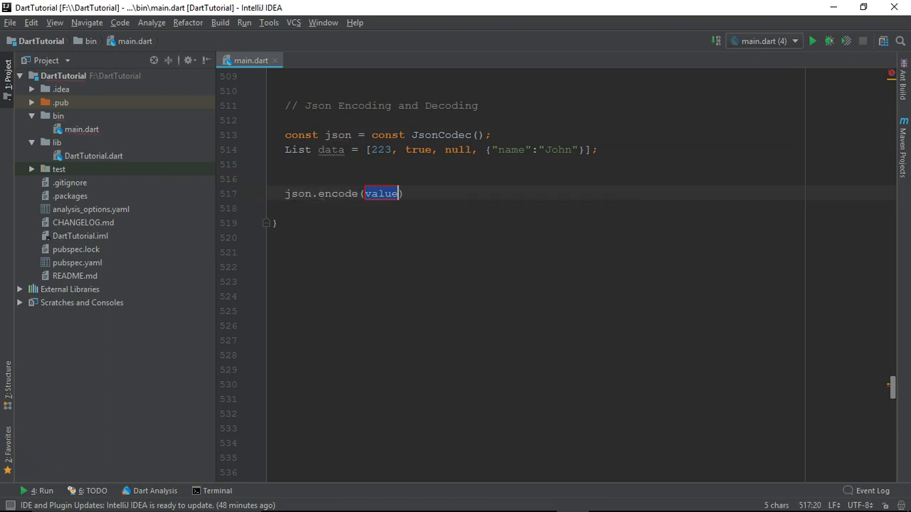
text(data))
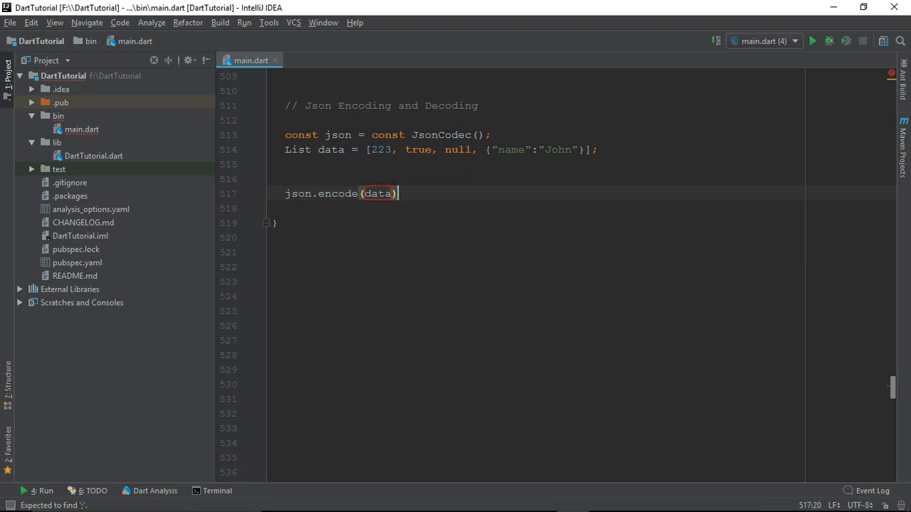
text(;)
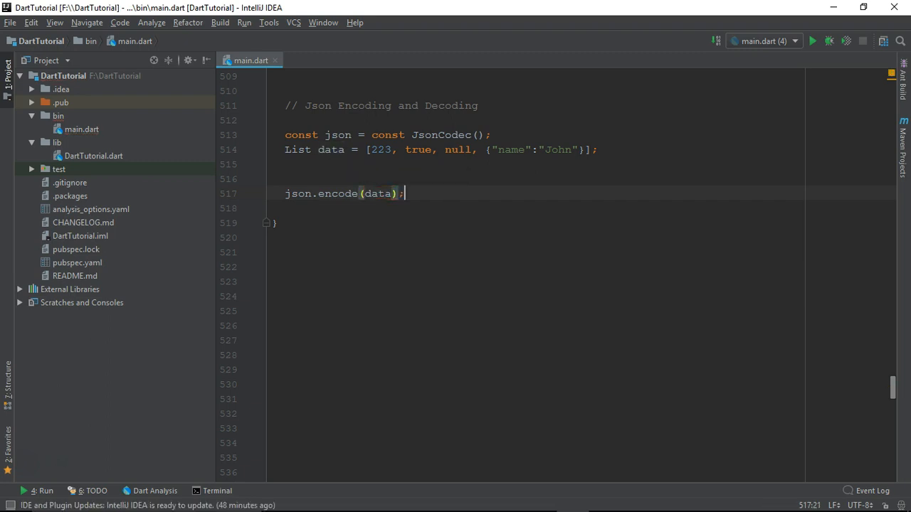
Prefix the call to read var encodedData = json.encode(data); with correct casing
click(325, 173)
key(Home)
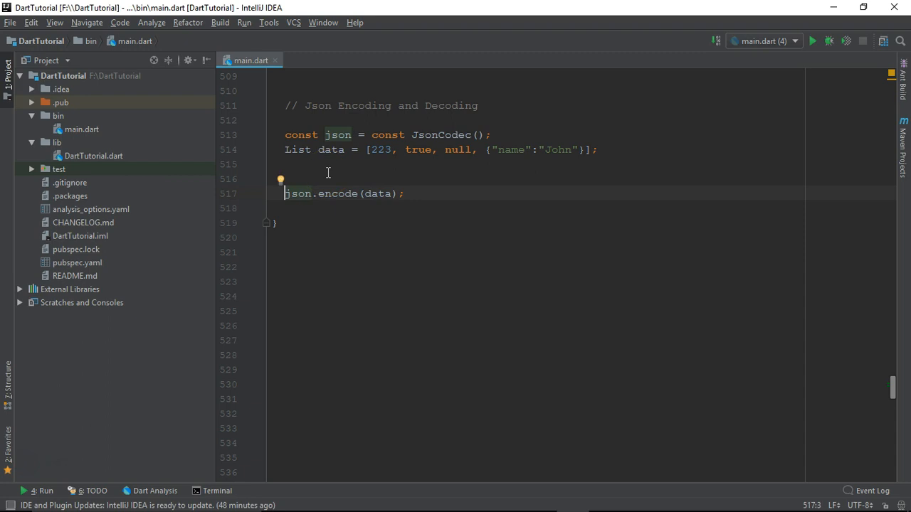
text(pri)
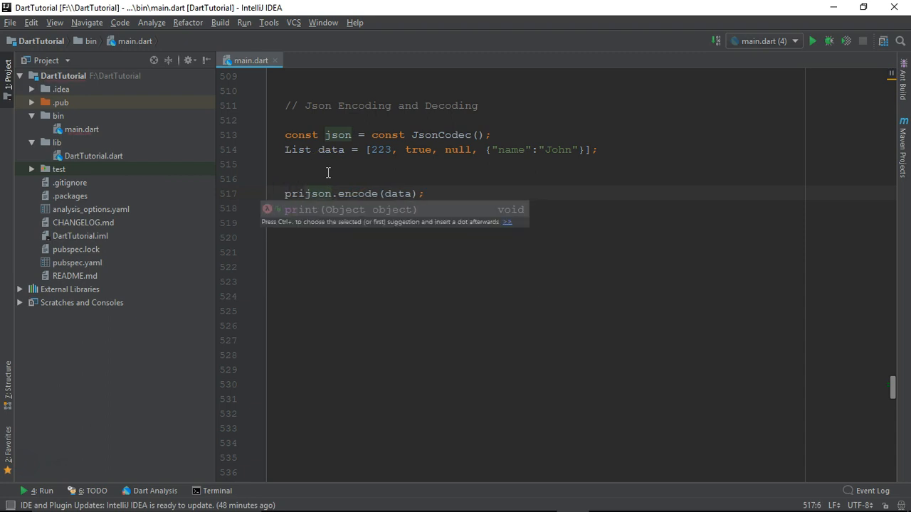
key(BackSpace)
key(BackSpace)
key(BackSpace)
key(Escape)
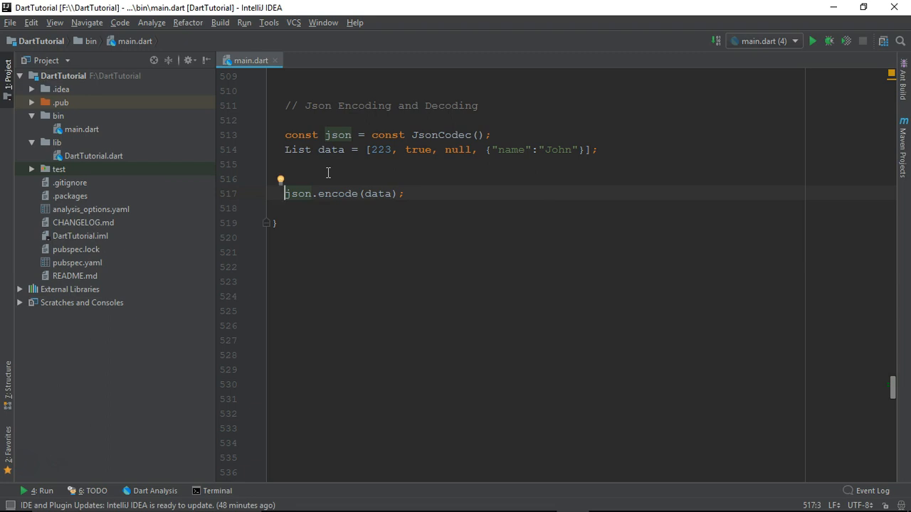
text(var e)
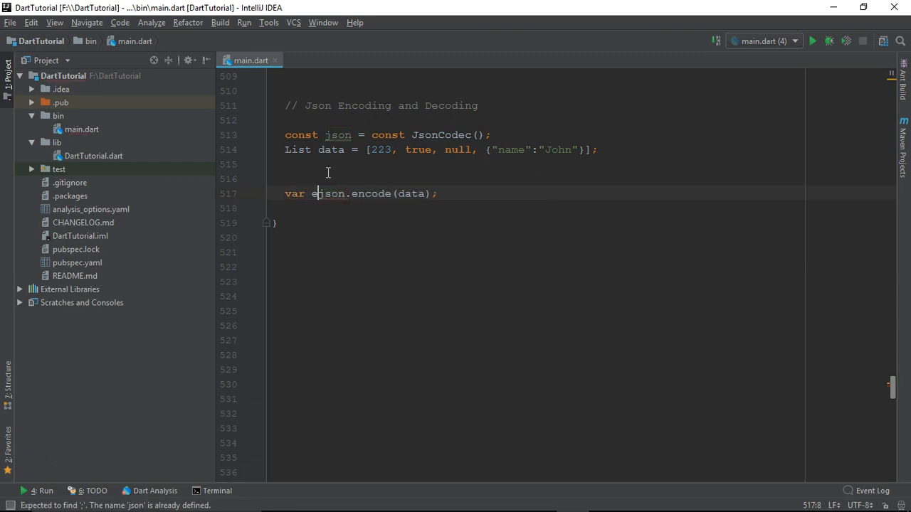
text(ncodedda)
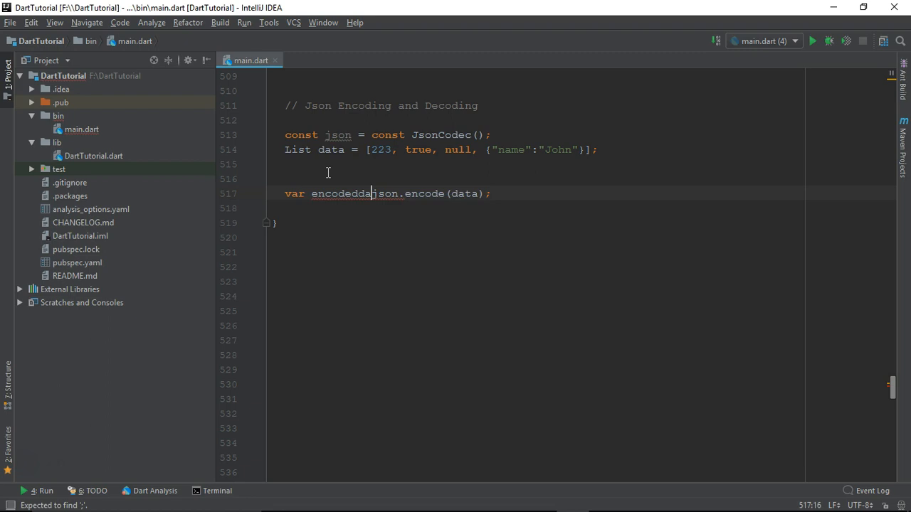
text(ta =)
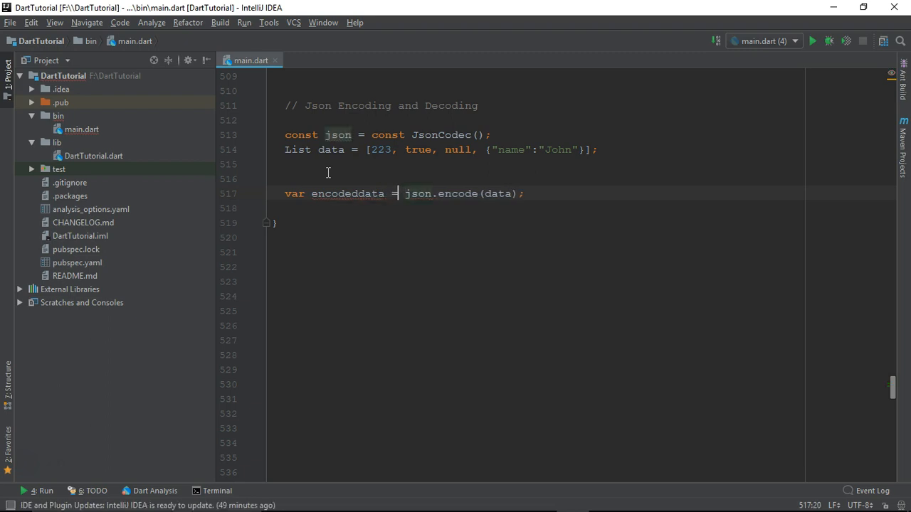
key(Left)
key(Left)
key(Left)
key(Left)
key(Left)
key(Left)
key(BackSpace)
text(D)
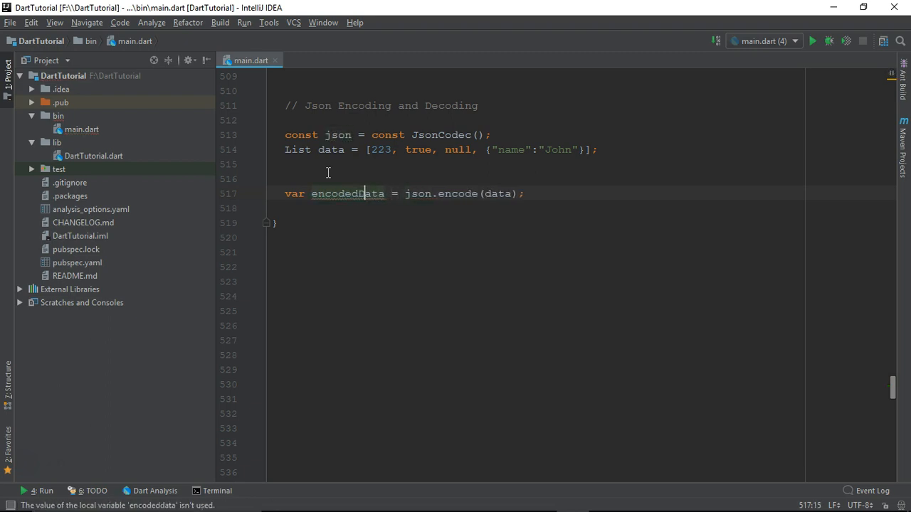
Add print(encodedData.runtimeType); after a blank line below the encode call
key(End)
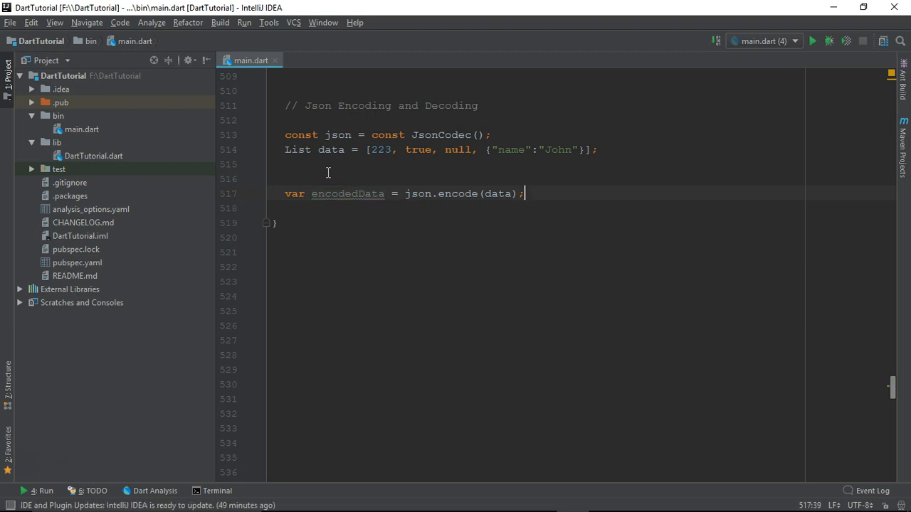
key(Return)
key(Return)
text(pri)
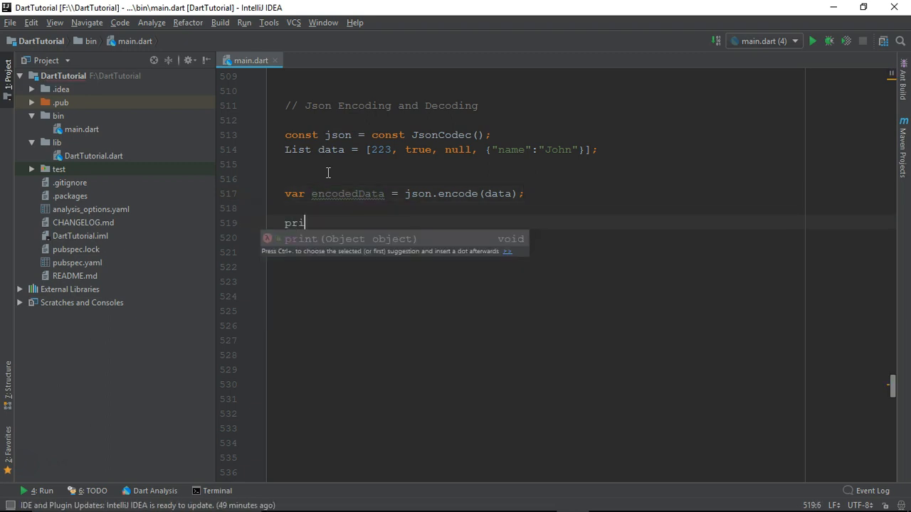
key(Return)
text(en)
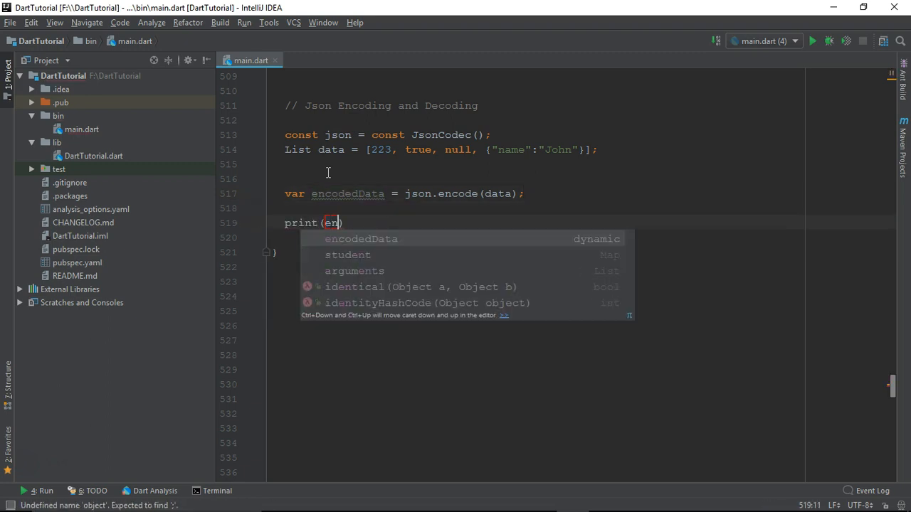
key(Return)
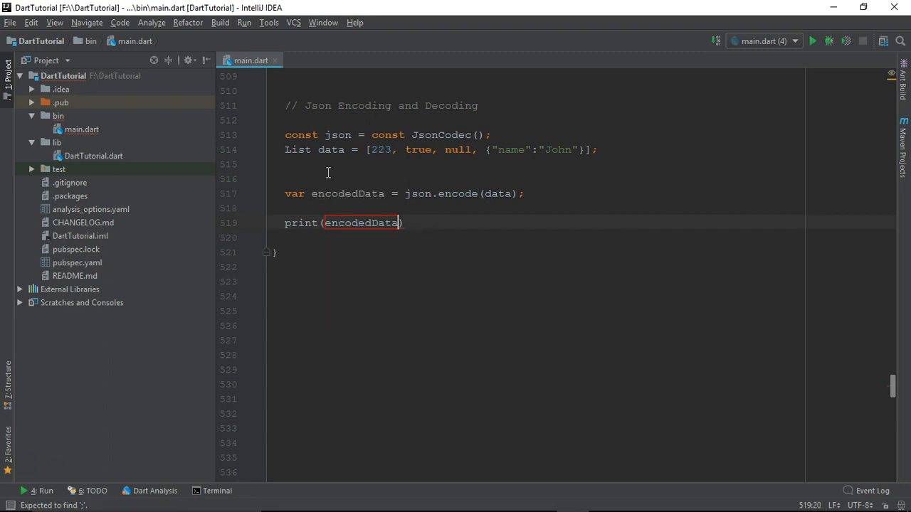
text(.ru)
key(Down)
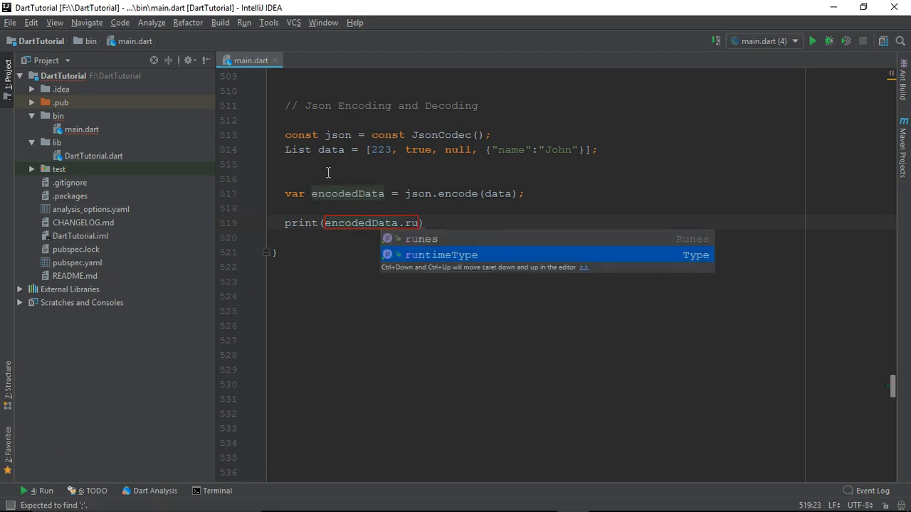
key(Return)
key(End)
text(;)
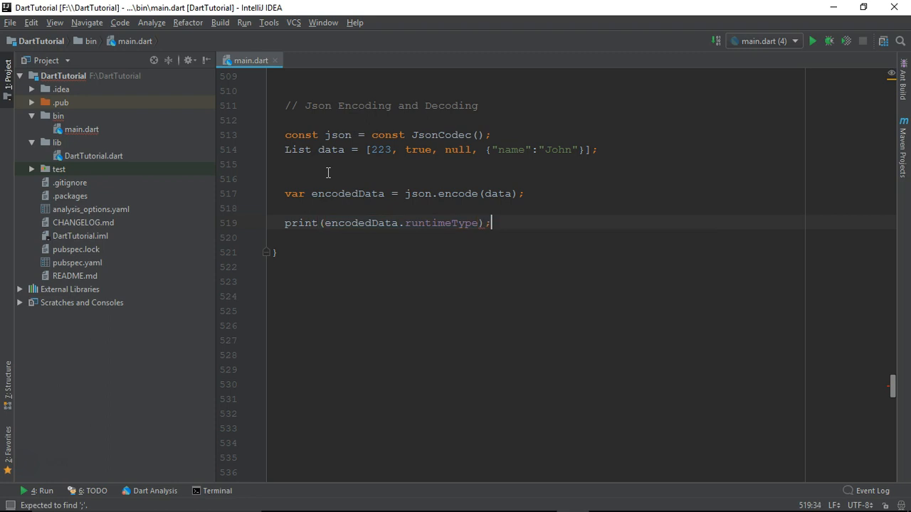
Add print(encodedData); on the following line
key(Return)
text(pri)
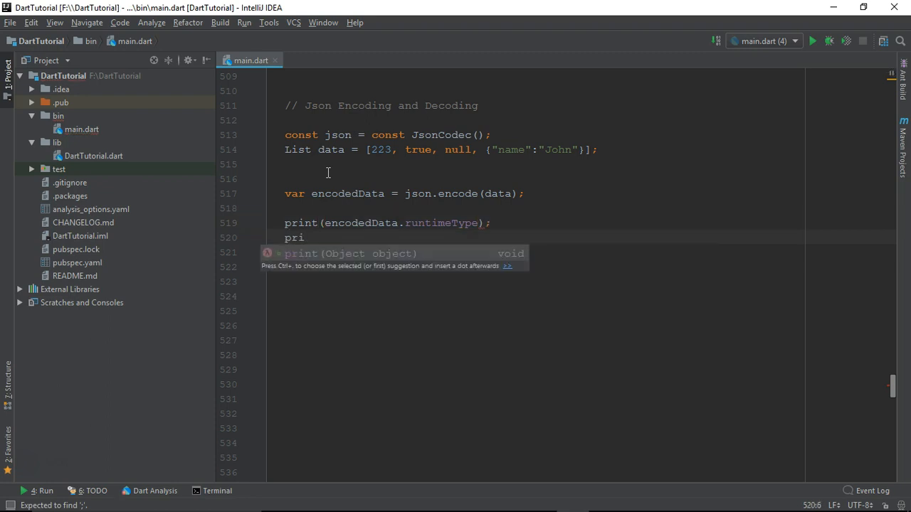
key(Return)
text(en)
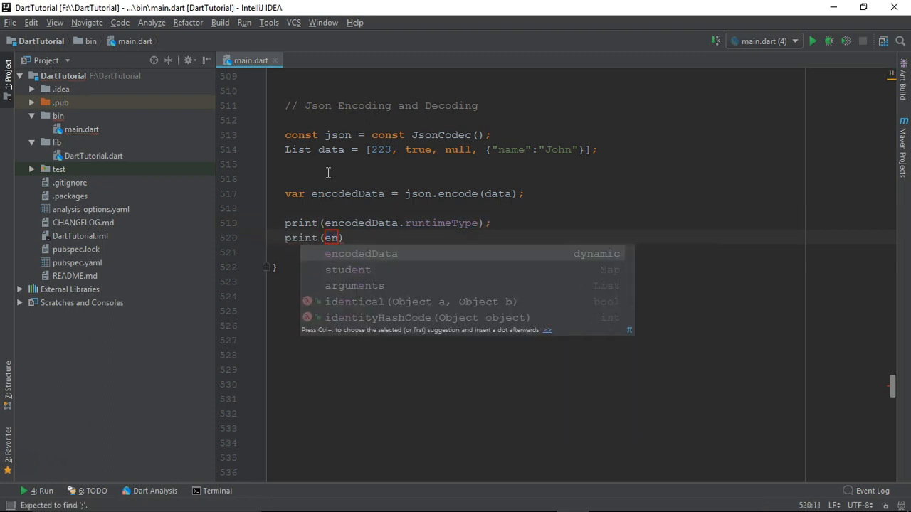
key(Return)
key(End)
text(;)
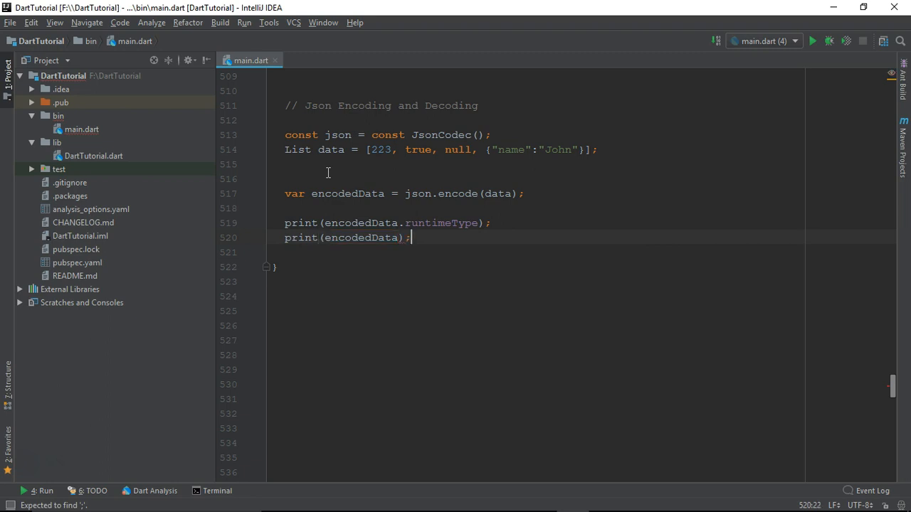
key(Up)
key(Up)
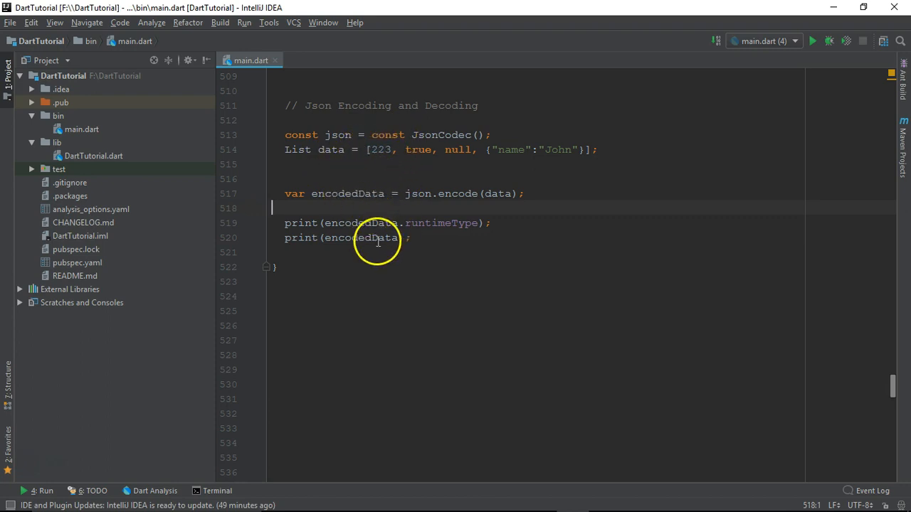
double_click(425, 223)
click(367, 208)
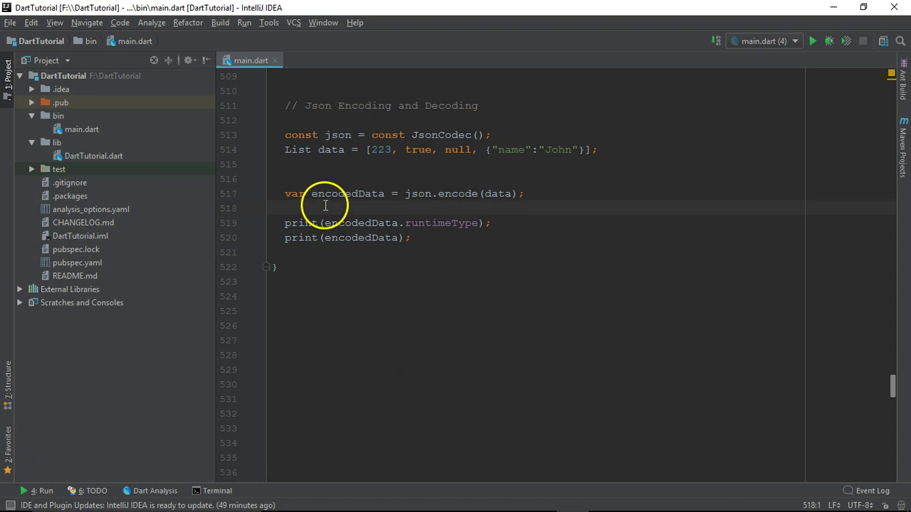
right_click(338, 211)
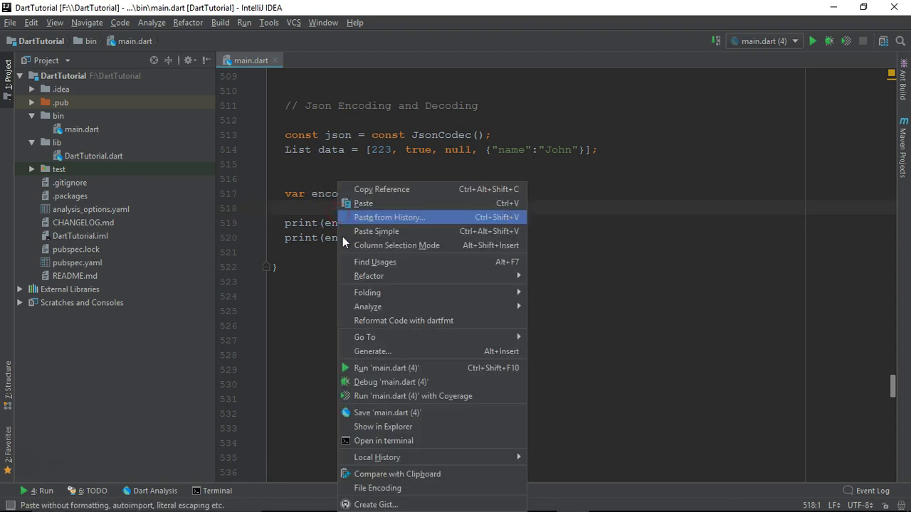
click(354, 373)
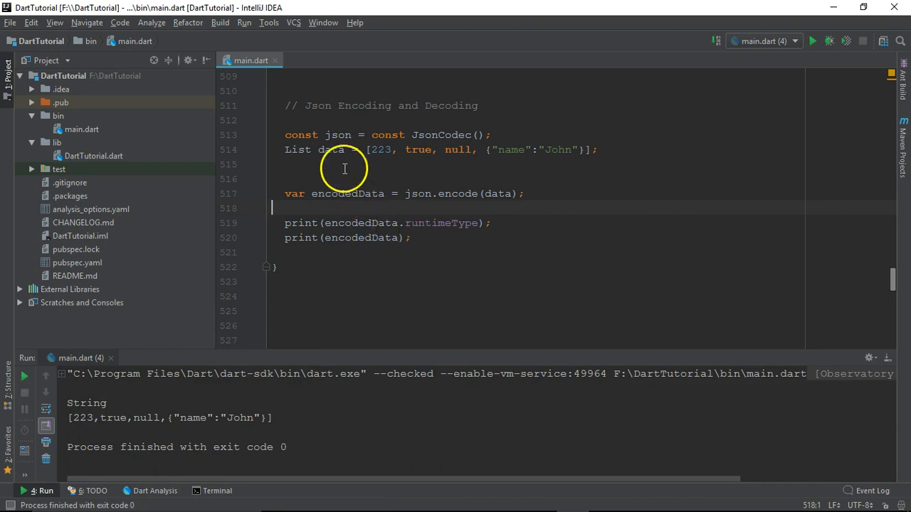
double_click(367, 149)
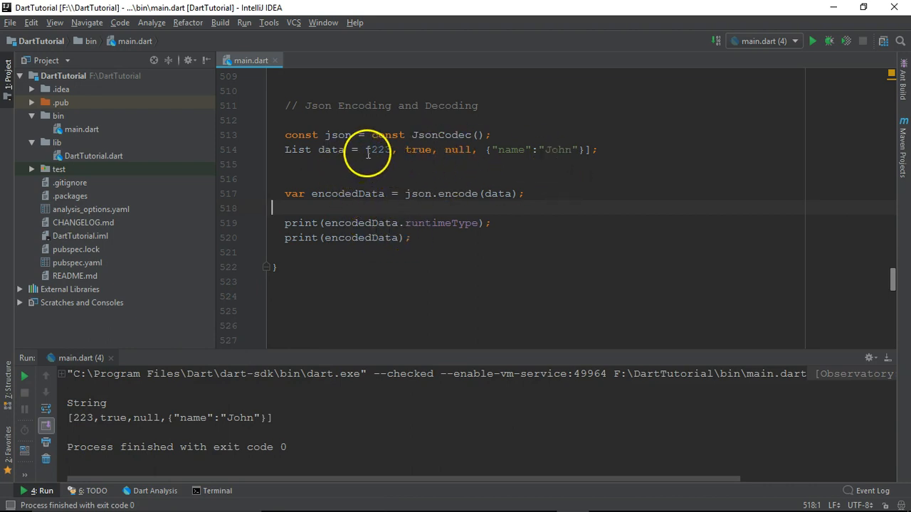
drag(384, 152, 590, 150)
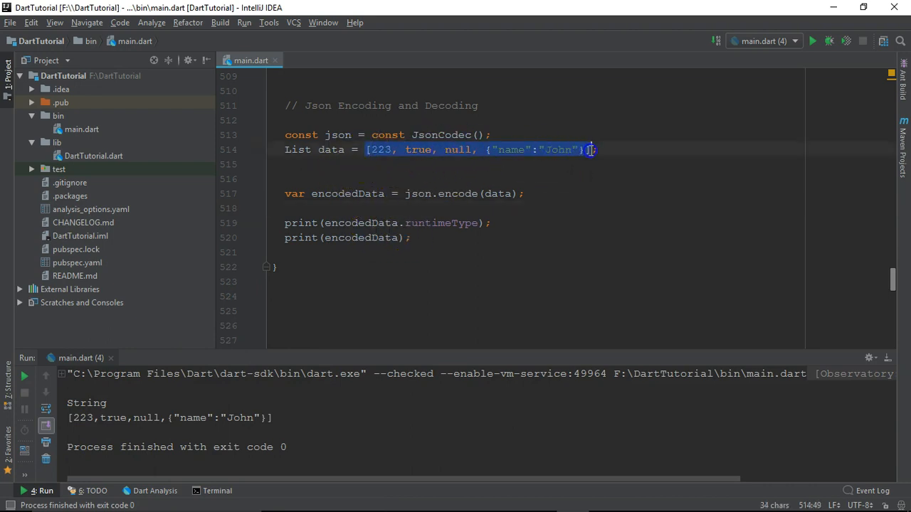
click(418, 237)
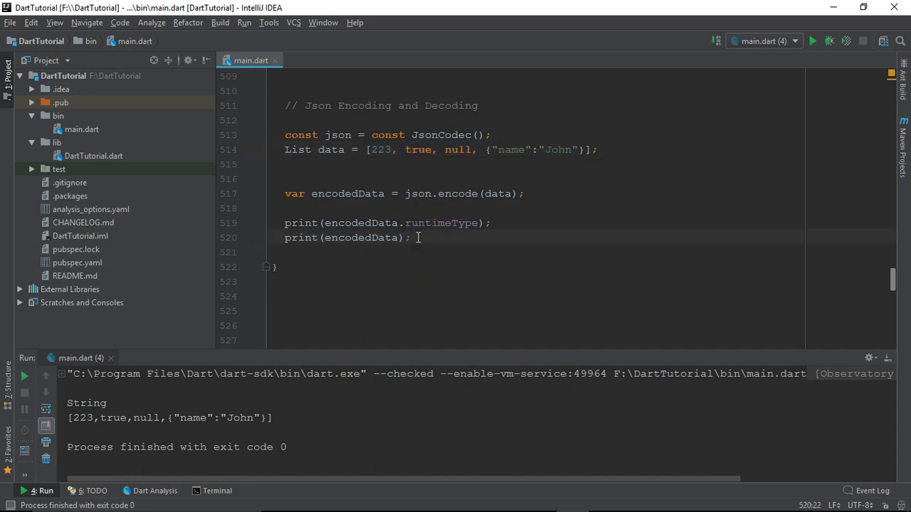
Write var decodedData = json.decode(encodedData); below the print statements
key(Return)
key(Return)
key(Return)
text(json)
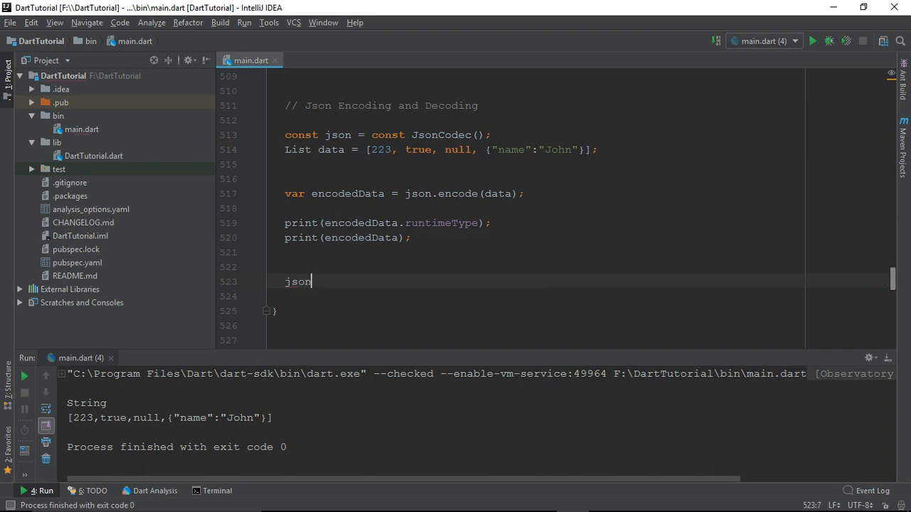
text(.d)
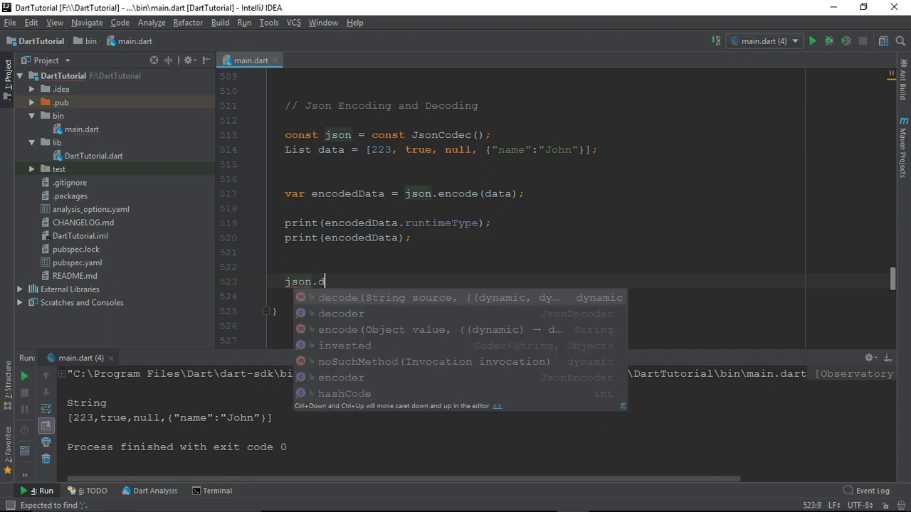
text(e)
key(Return)
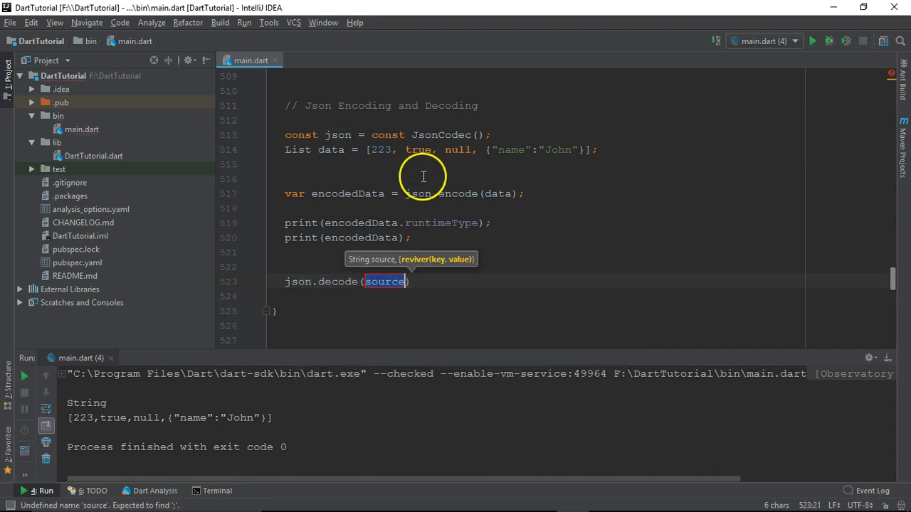
double_click(337, 198)
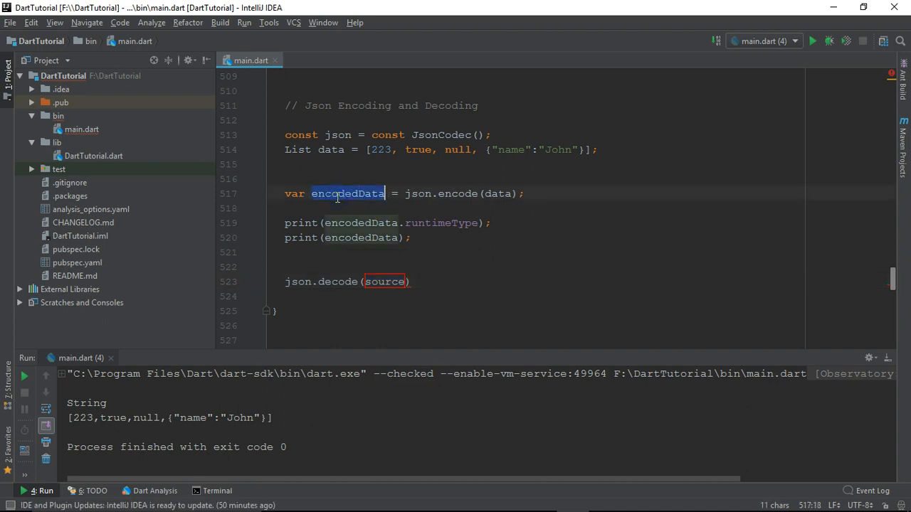
double_click(377, 282)
text(e)
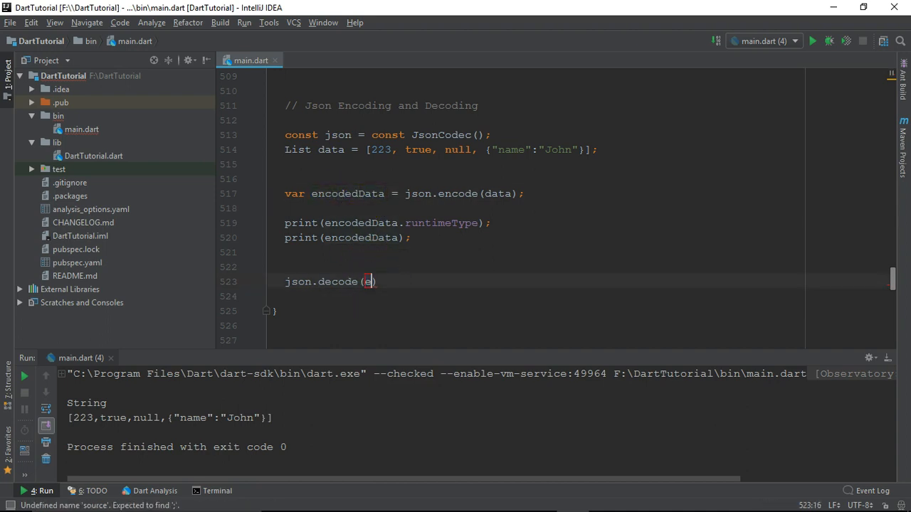
text(n)
key(Return)
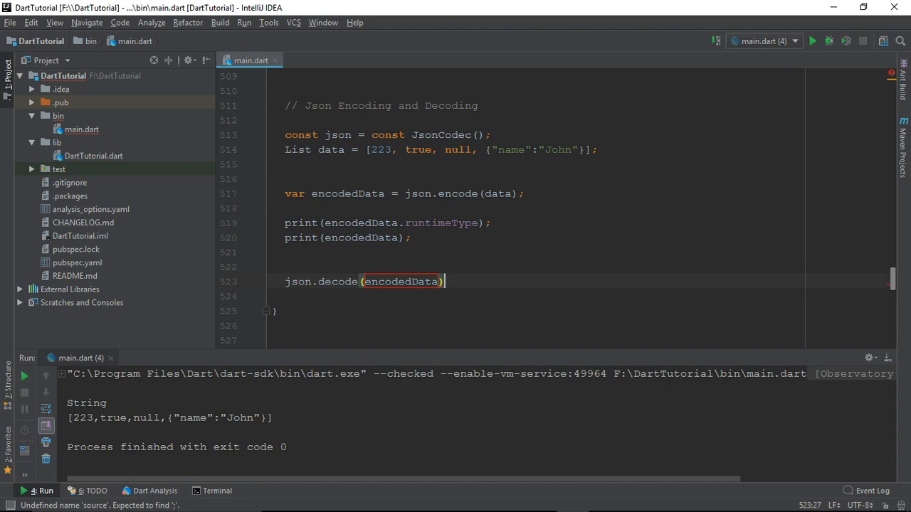
key(End)
text(;)
key(Home)
text(va)
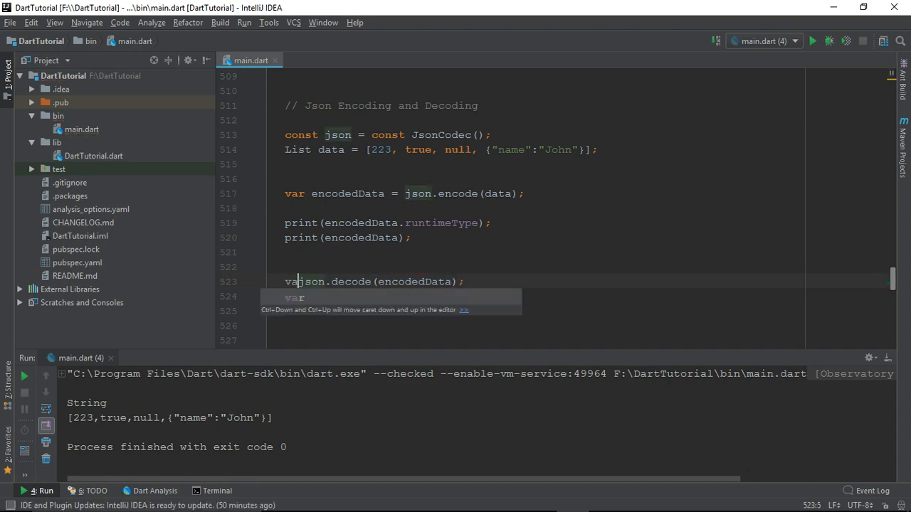
text(r dec)
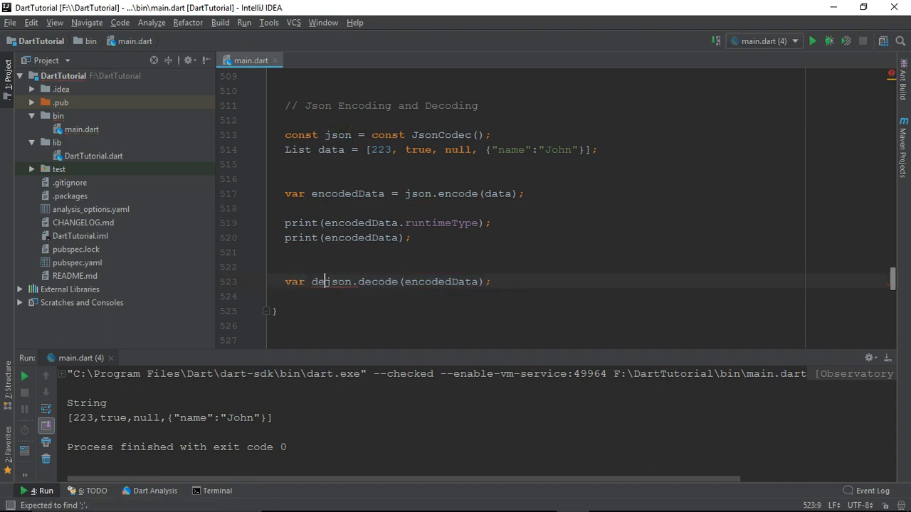
text(odedData)
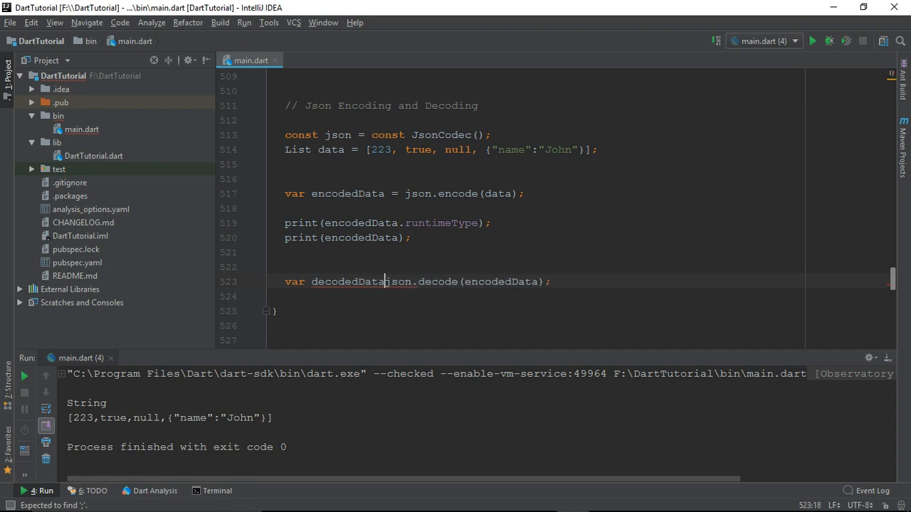
text( =)
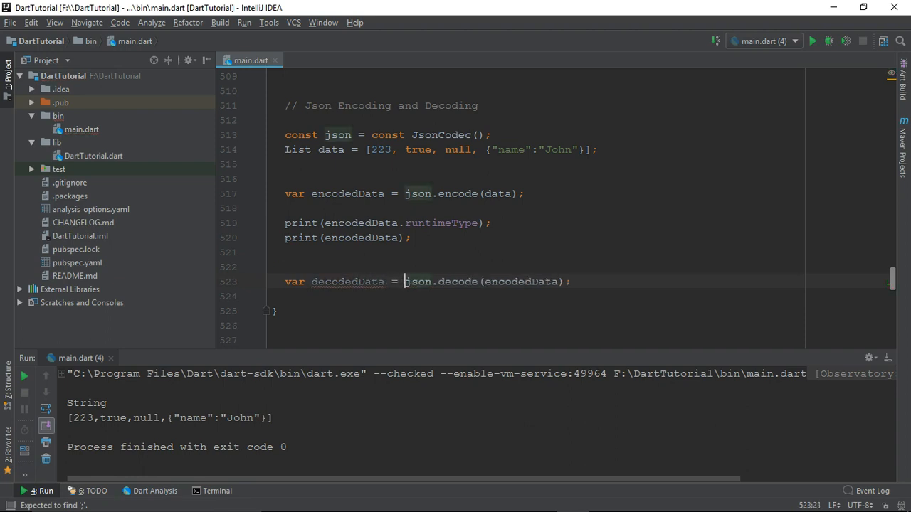
key(End)
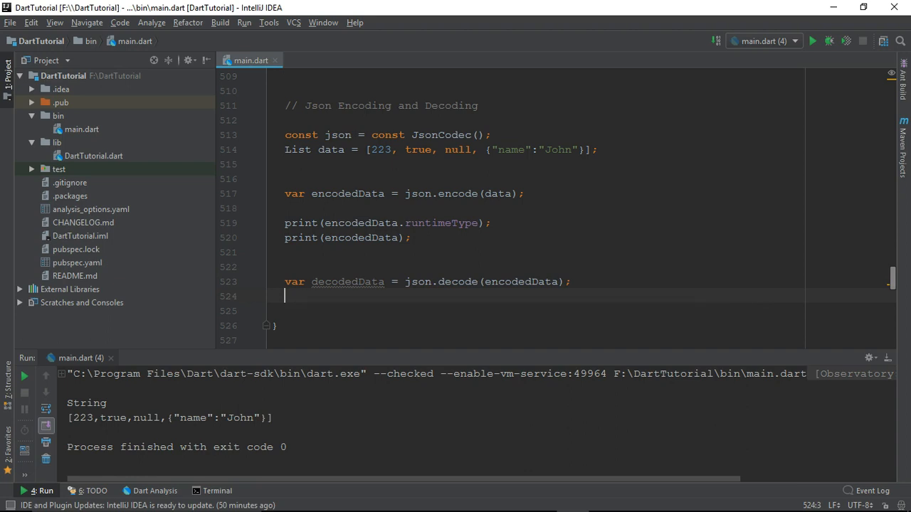
Copy the two encodedData print lines and paste them below the decode line
drag(284, 223, 285, 252)
key(ctrl+c)
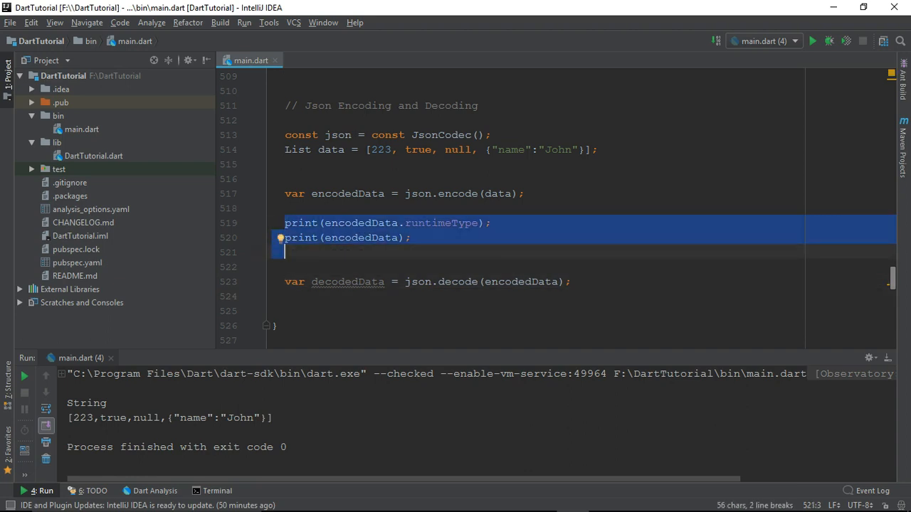
key(Down)
key(Down)
key(Down)
key(ctrl+v)
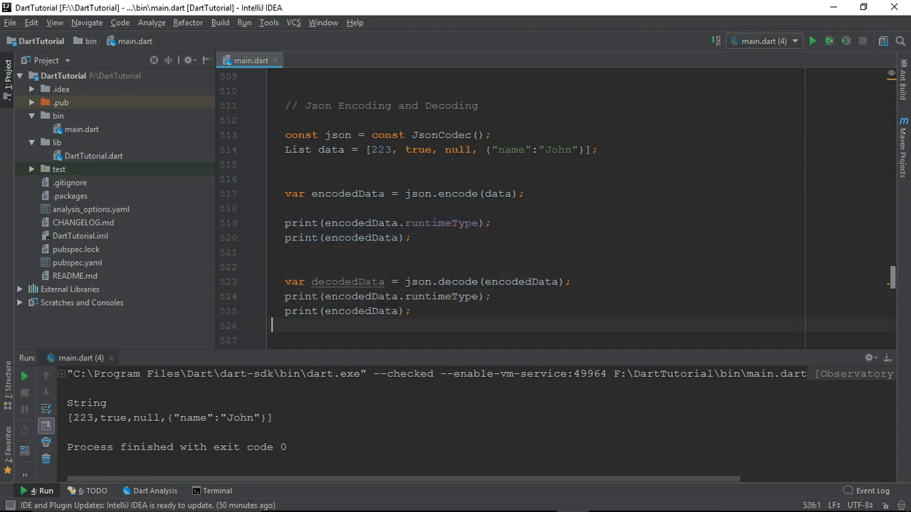
Change the pasted prints to print(decodedData.runtimeType); and print(decodedData);
double_click(362, 296)
key(BackSpace)
text(de)
key(Return)
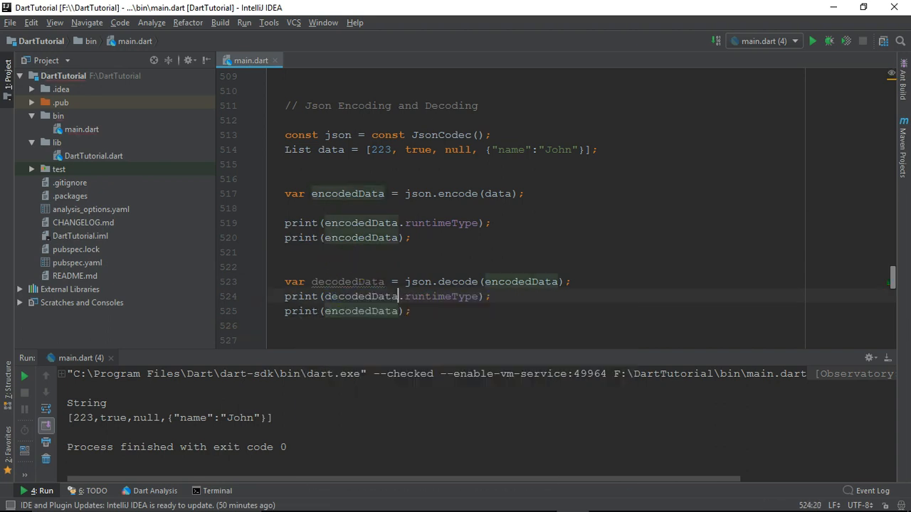
double_click(353, 311)
key(BackSpace)
text(print()
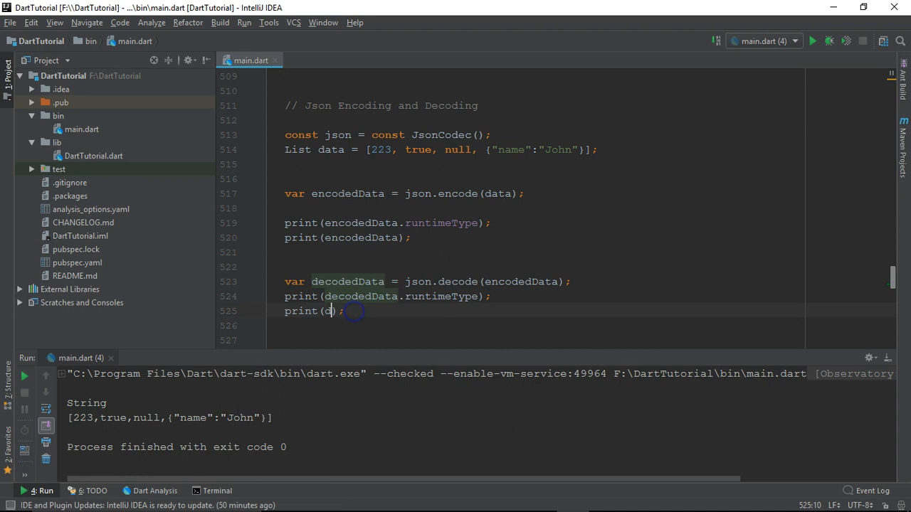
text(de)
key(Return)
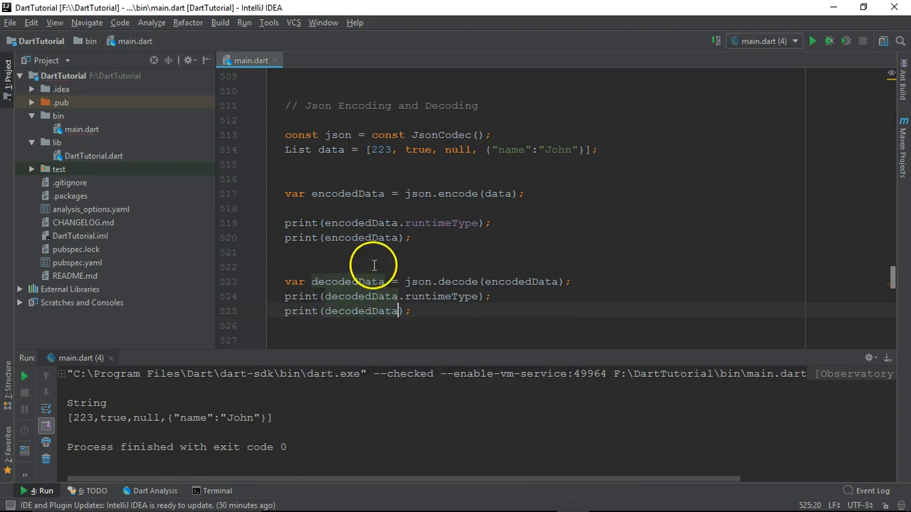
Run main.dart again so the output shows List and [223, true, null, {name: John}]
right_click(387, 254)
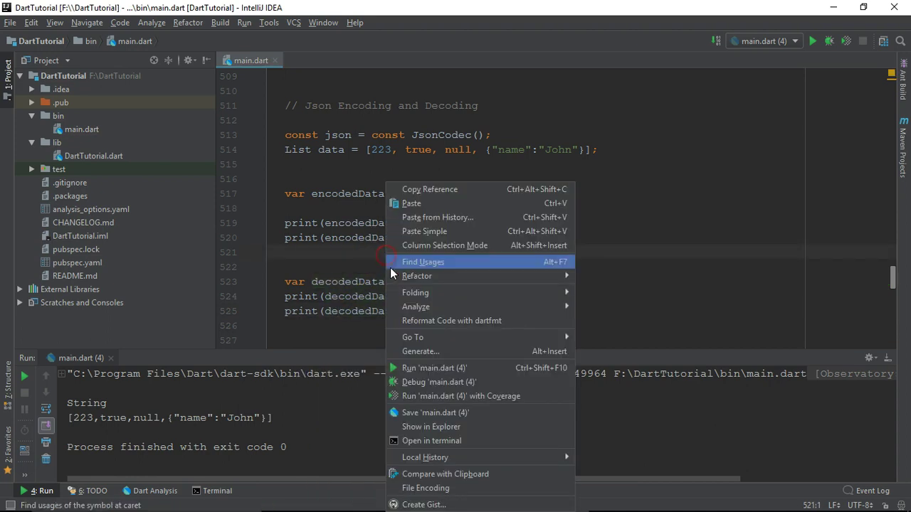
click(413, 368)
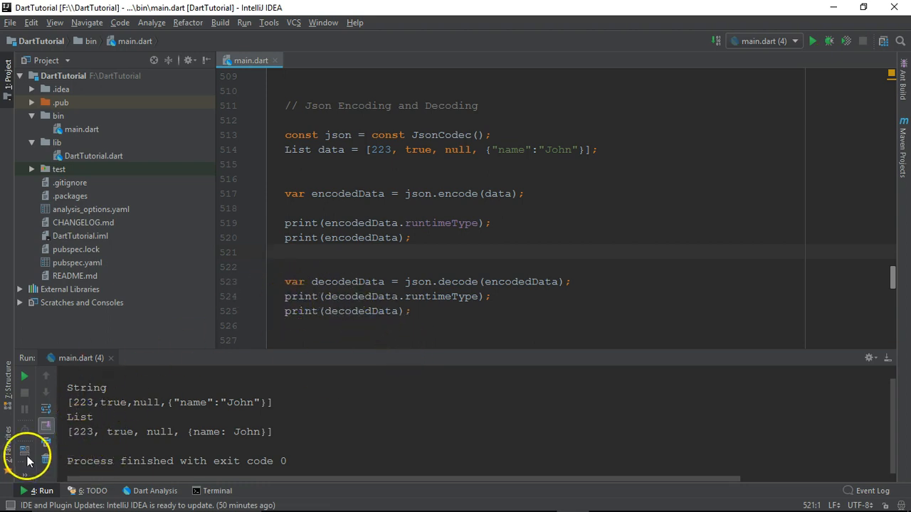
drag(260, 436, 101, 435)
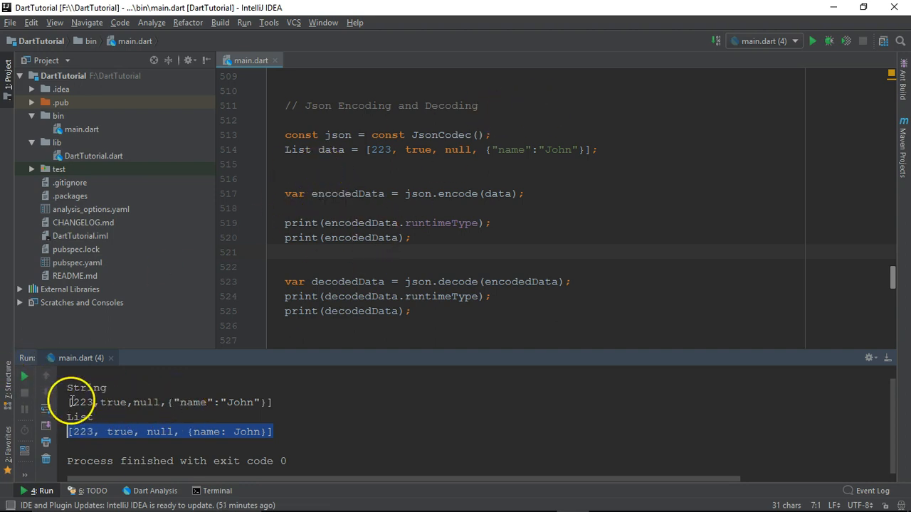
drag(69, 403, 133, 403)
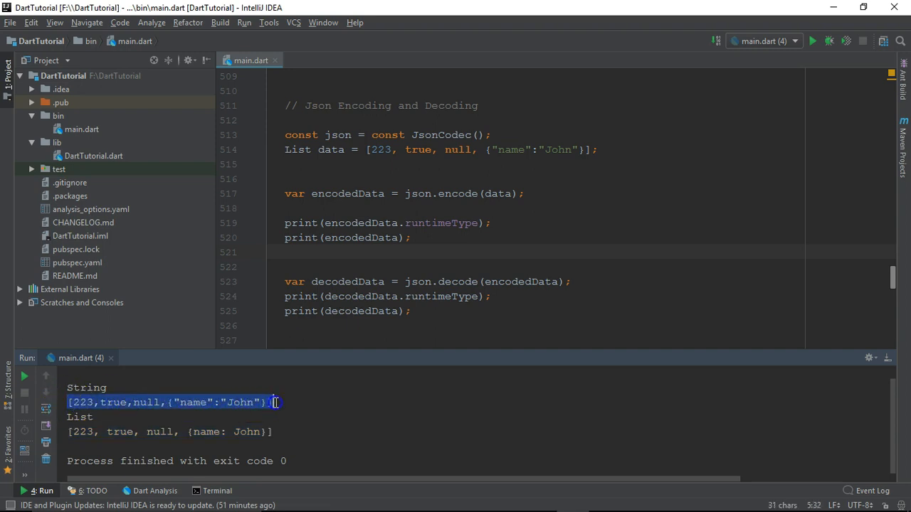
click(72, 434)
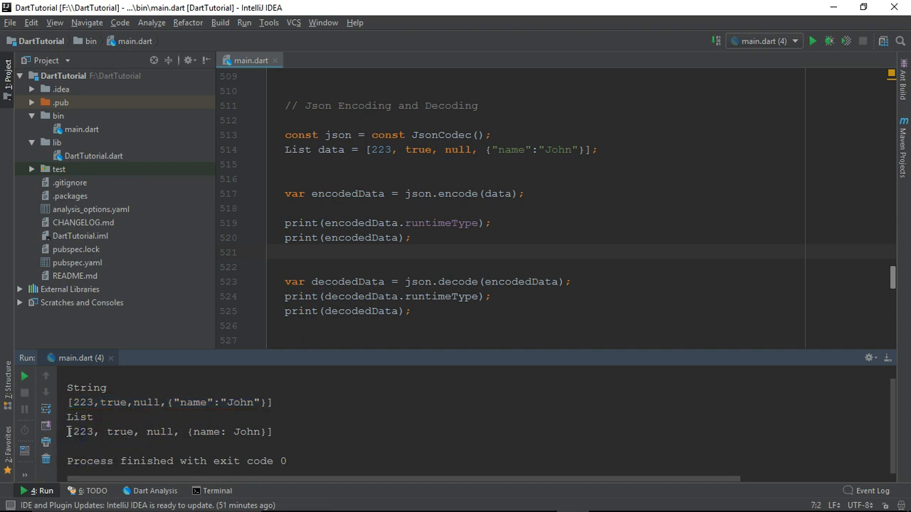
drag(106, 432, 279, 434)
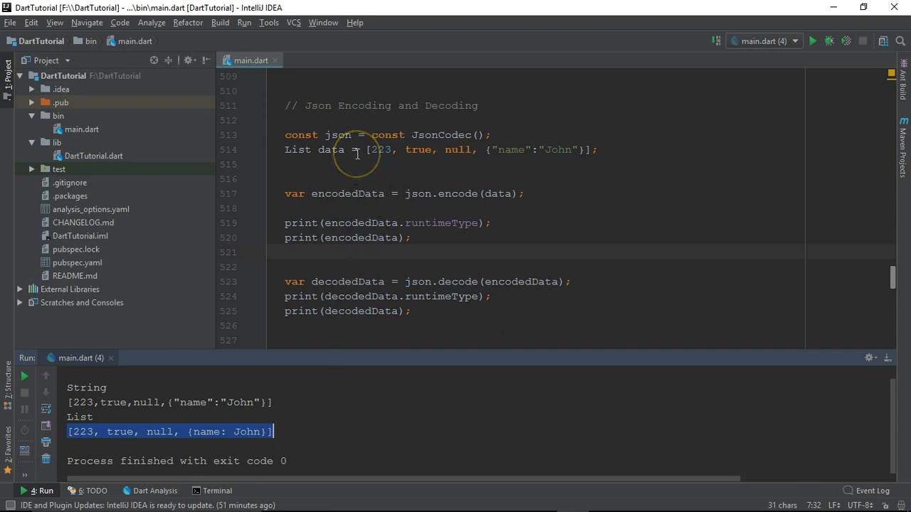
click(327, 169)
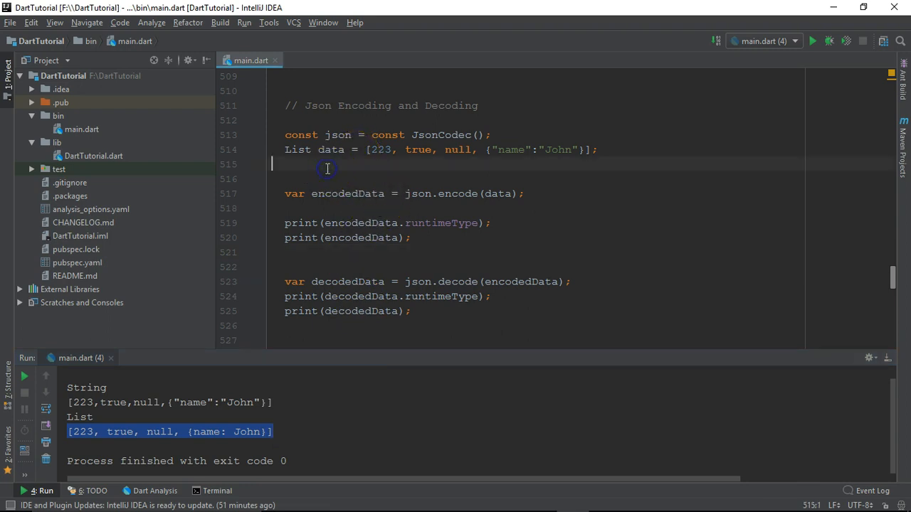